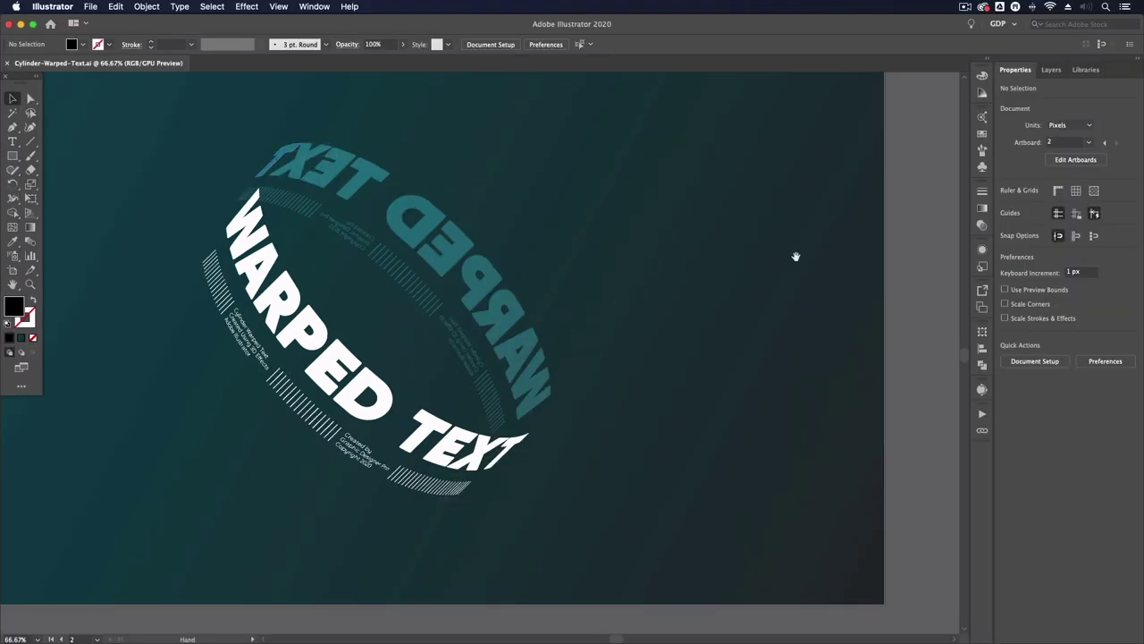
- Option-drag a copy of the WARPED TEXT title group, horizontally aligned, to the right of the original
scroll(797, 256, right, 10)
drag(93, 161, 367, 240)
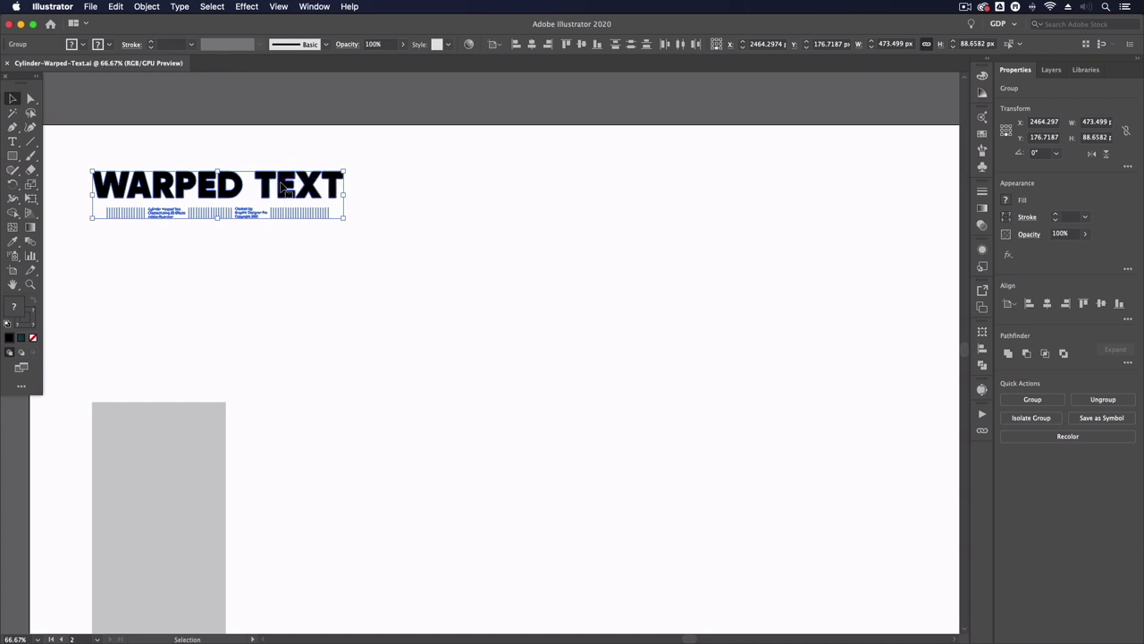
scroll(259, 215, up, 1)
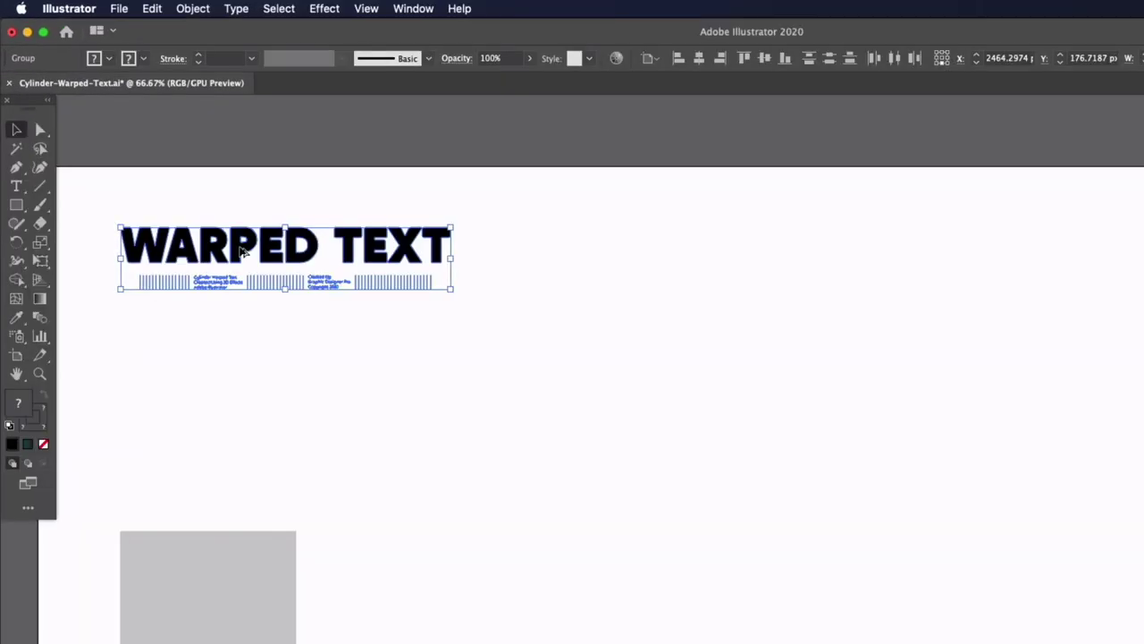
drag(242, 253, 631, 256)
click(587, 338)
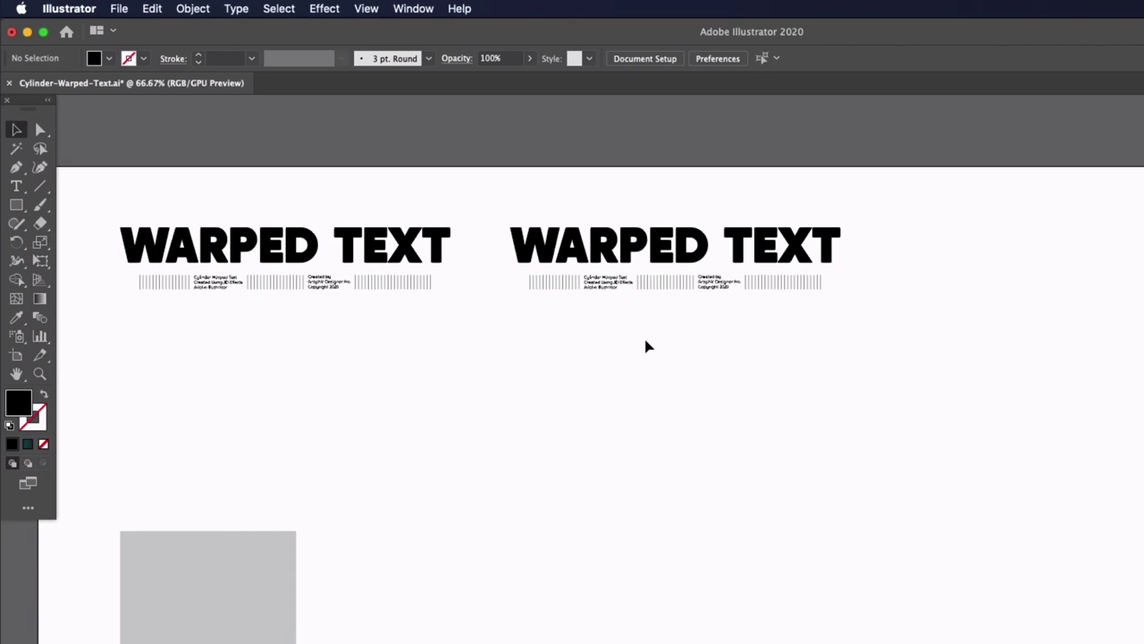
- Drag both WARPED TEXT groups into the Symbols panel as static Graphic symbol 'New Symbol 1'
drag(114, 207, 847, 295)
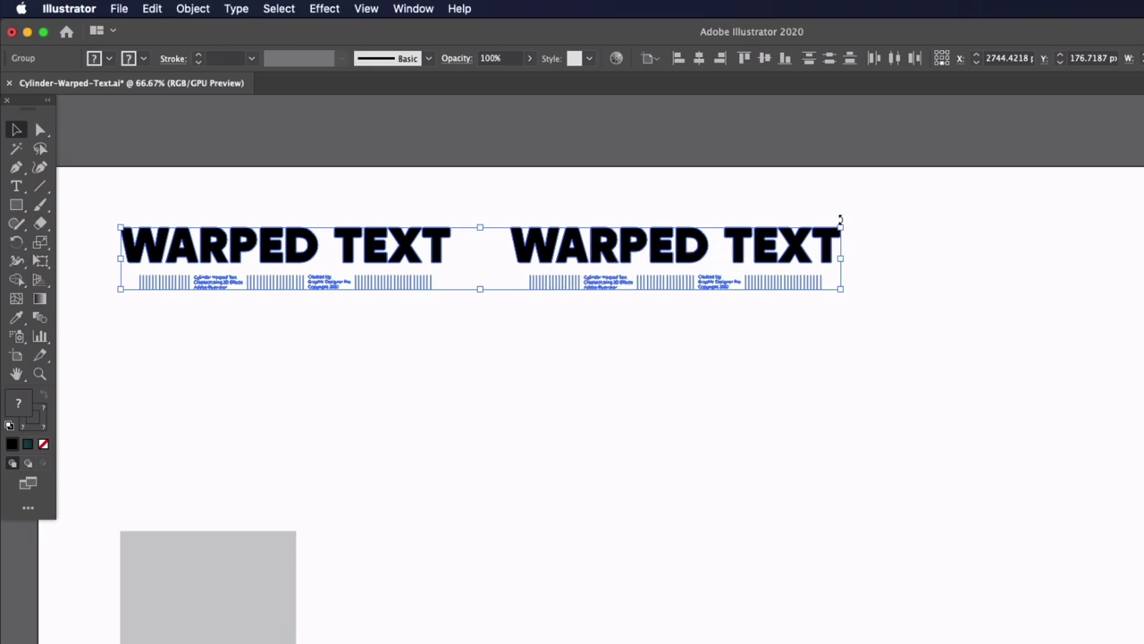
click(414, 9)
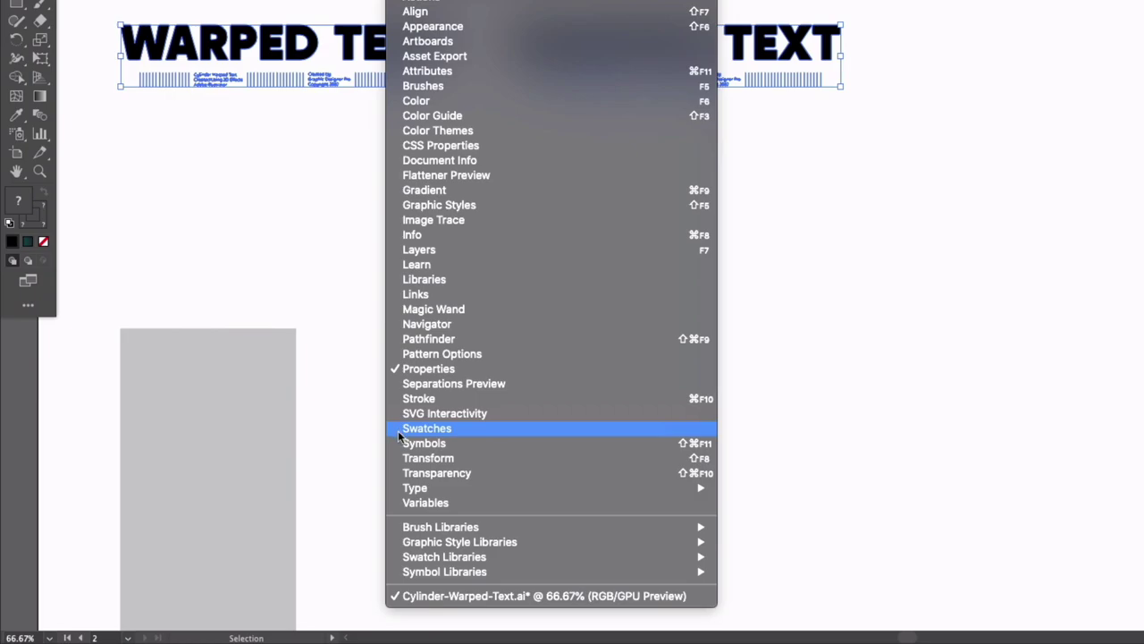
click(401, 443)
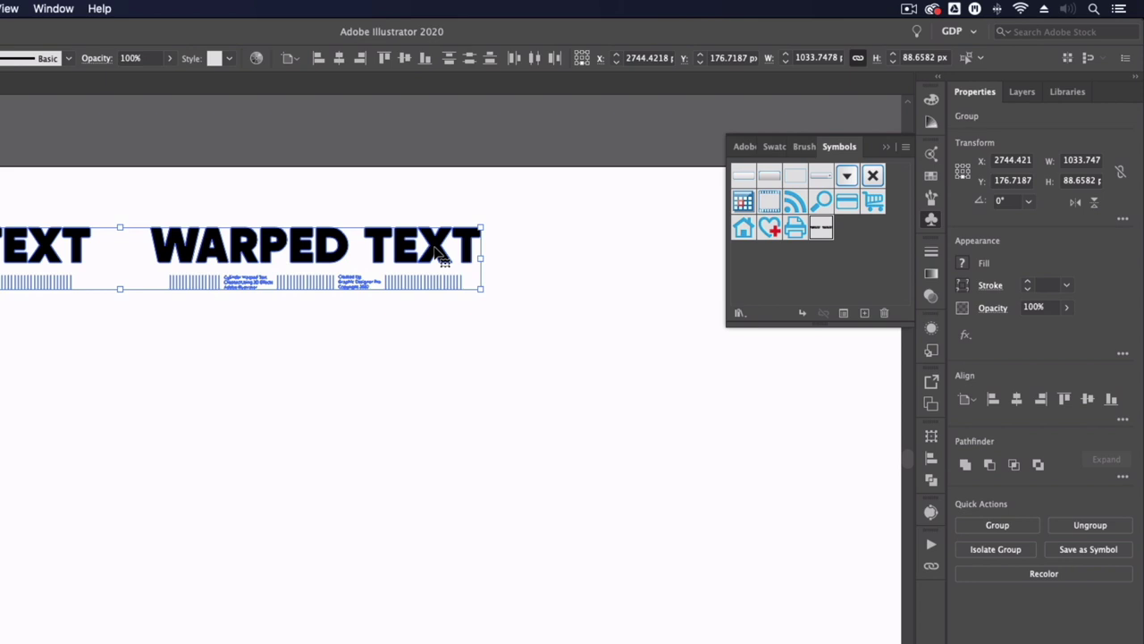
drag(443, 257, 776, 272)
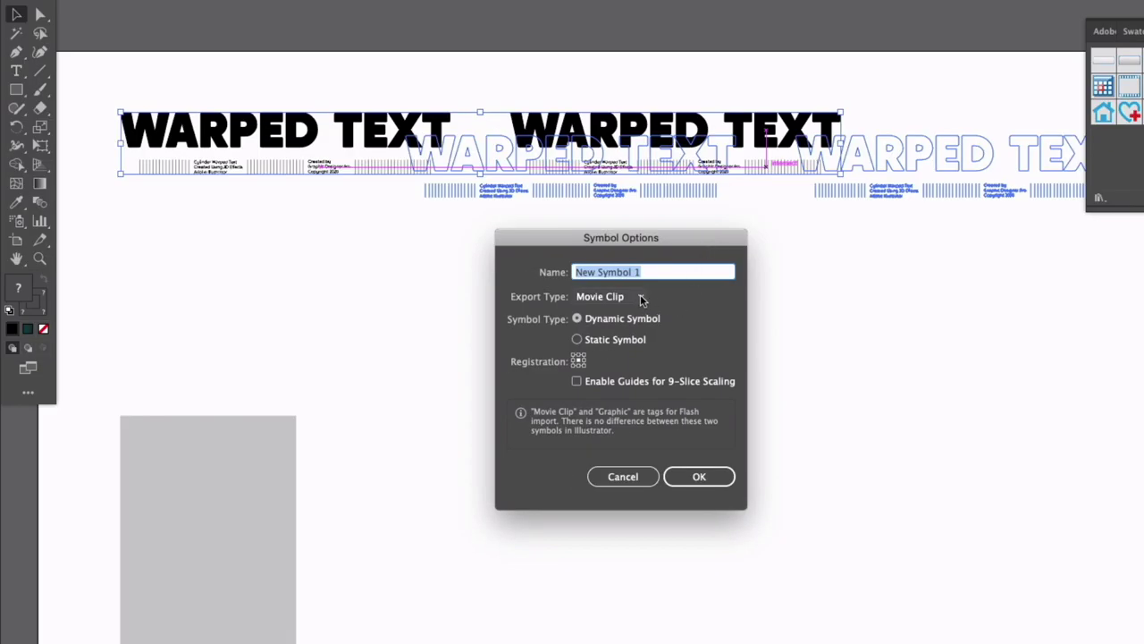
click(641, 299)
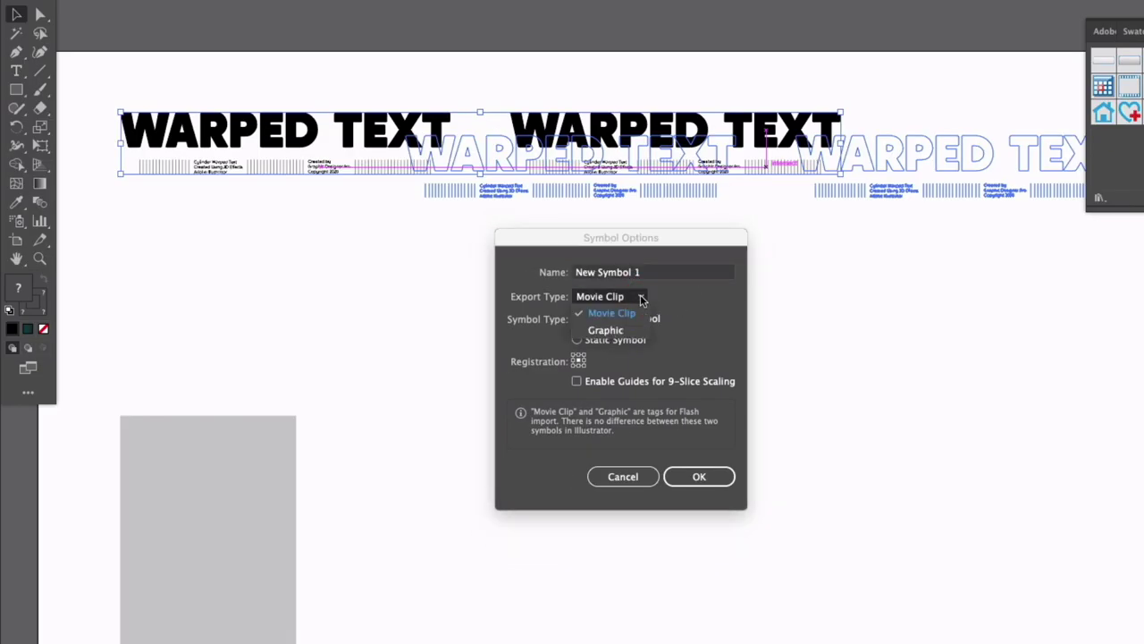
click(606, 331)
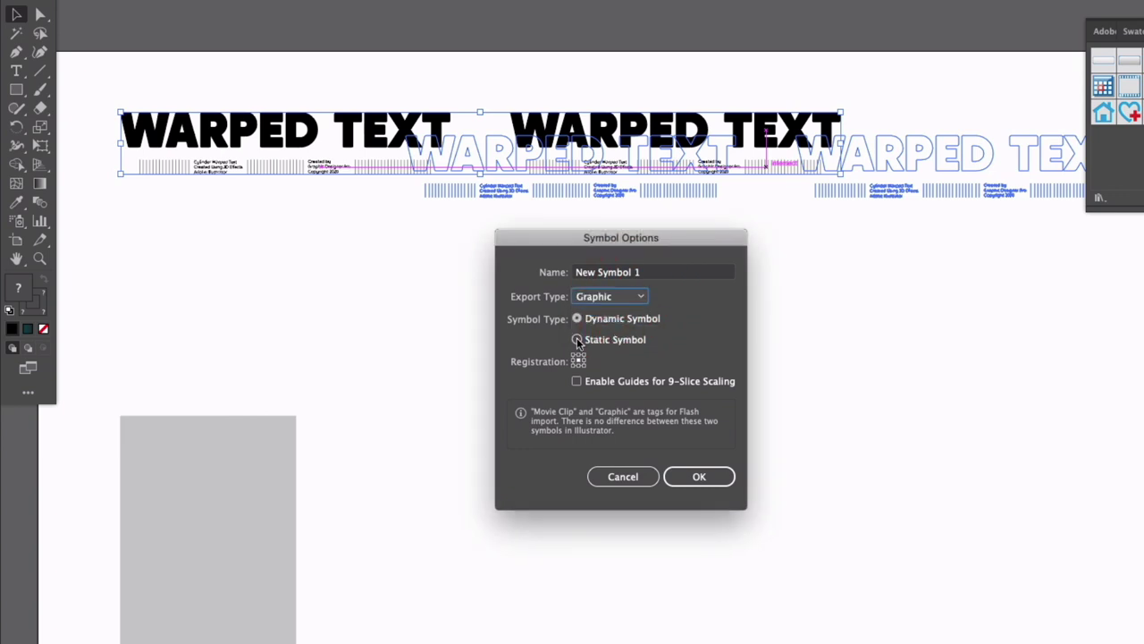
click(577, 341)
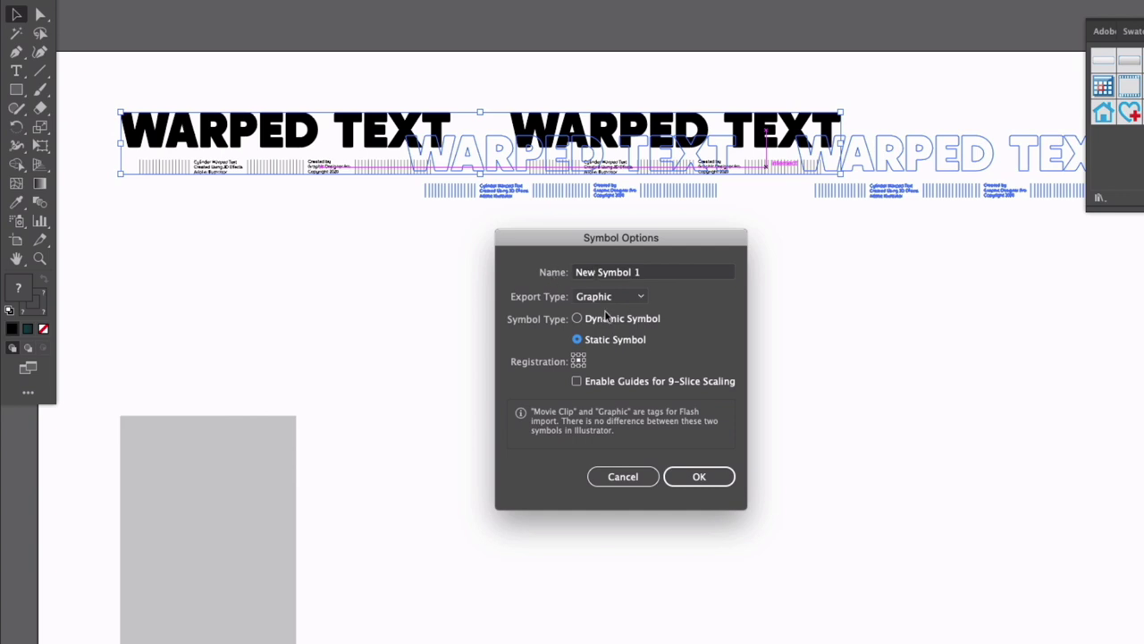
click(699, 476)
- Move the grey rectangle up and to the right on the artboard
scroll(293, 418, down, 2)
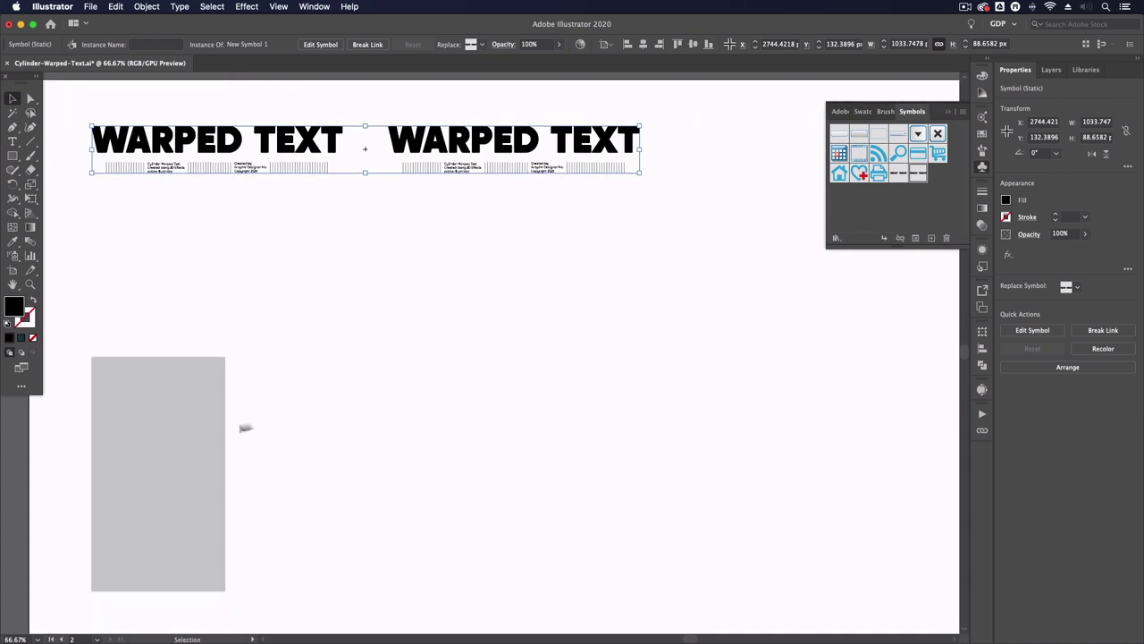
click(194, 434)
drag(180, 478, 451, 421)
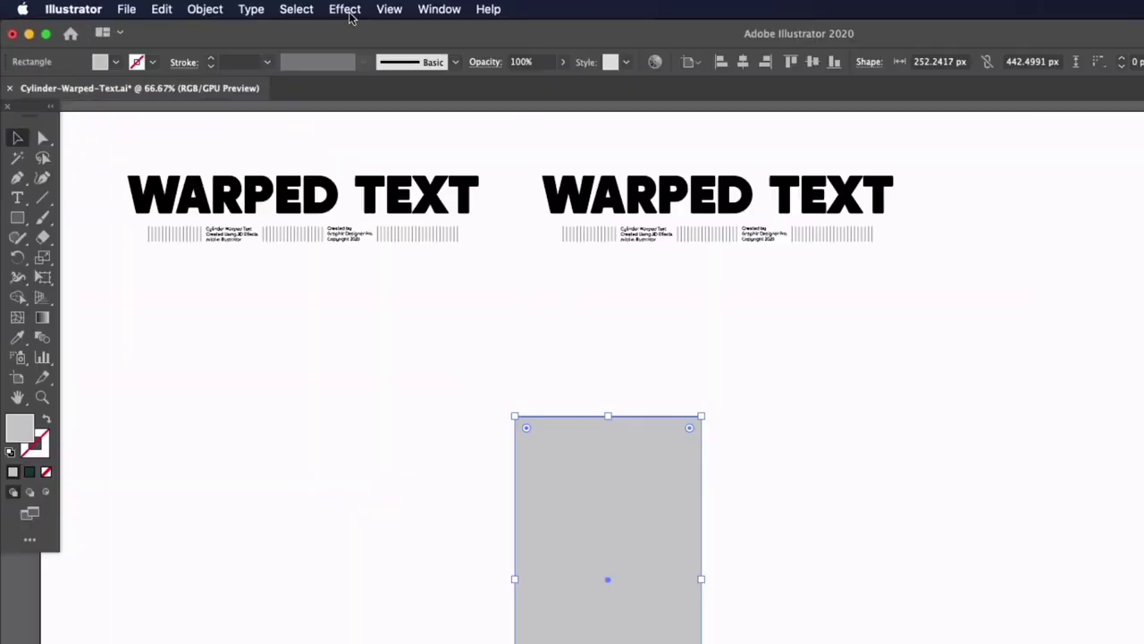
- Apply 3D Revolve to the rectangle for a 360° Off-Axis Front cylinder with Plastic Shading
click(247, 6)
mouse_move(279, 84)
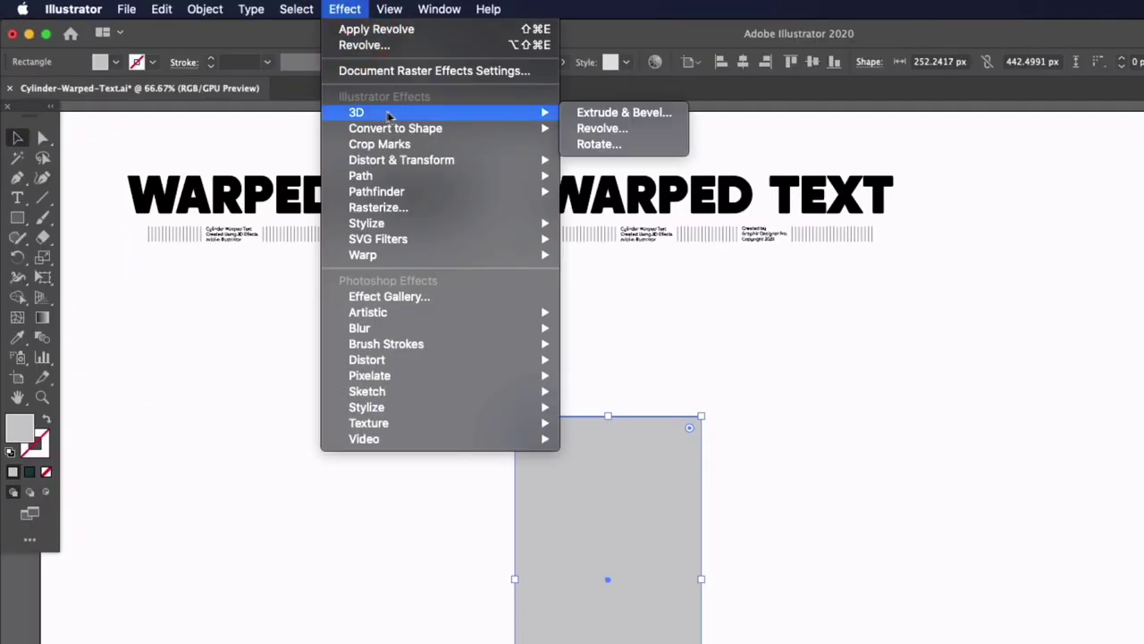
click(599, 128)
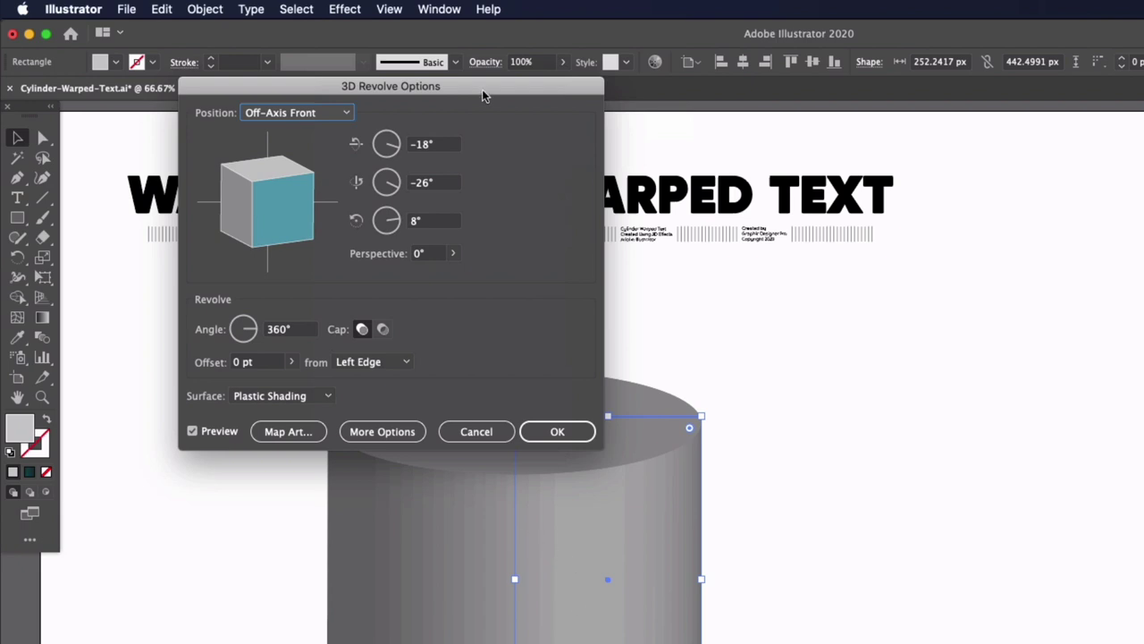
drag(483, 89, 1062, 343)
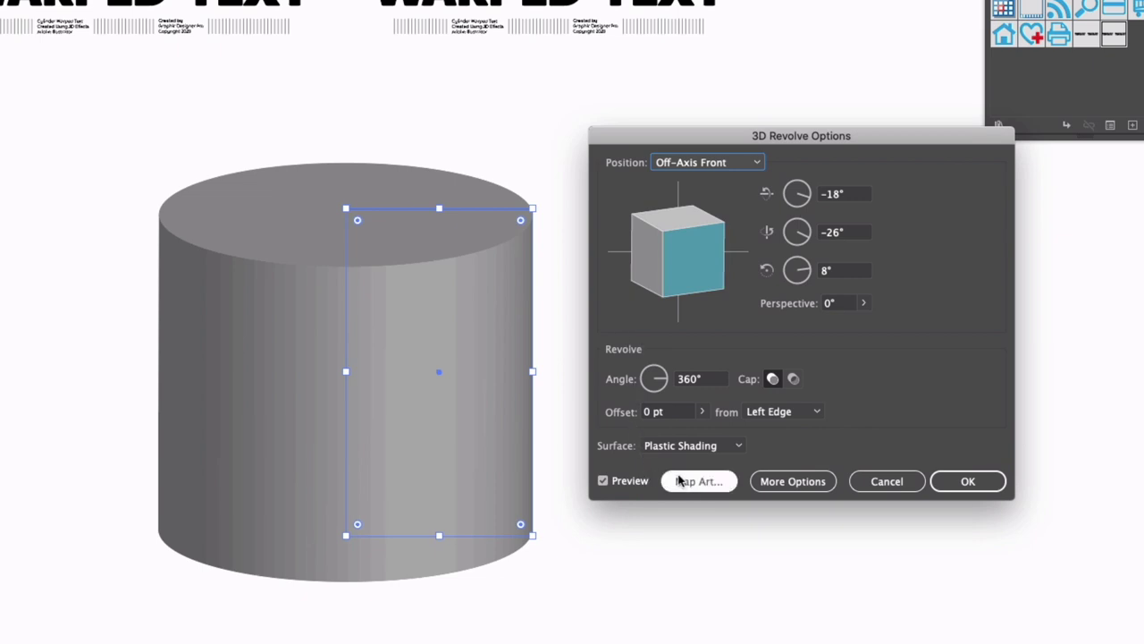
- In Map Art, map New Symbol 1 onto surface 3 of 3, the cylinder's side
click(691, 480)
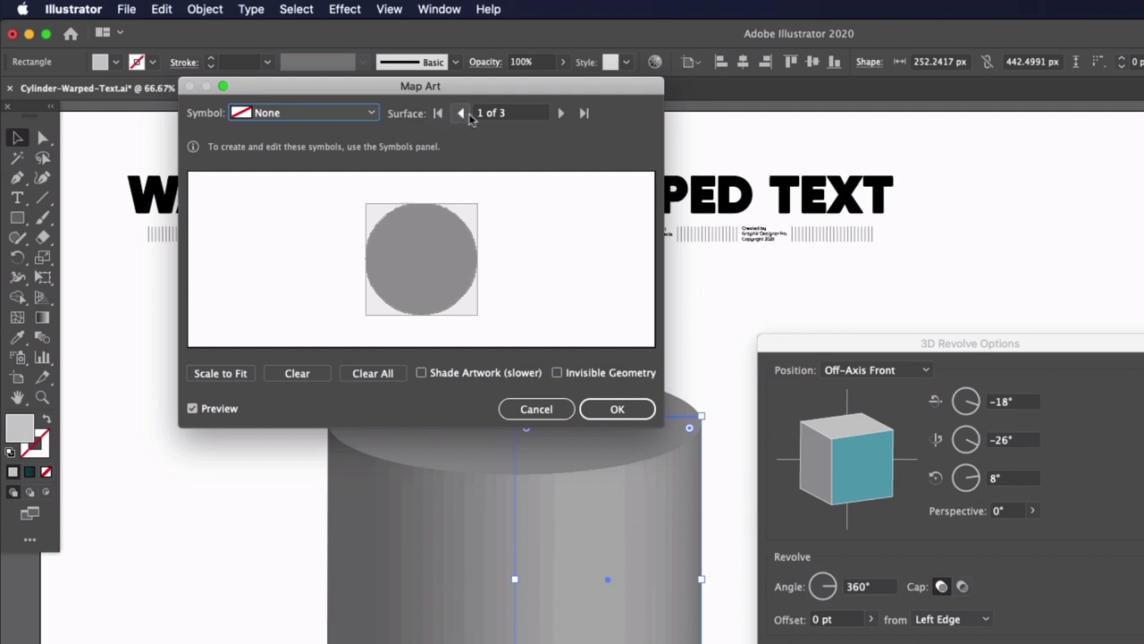
click(560, 114)
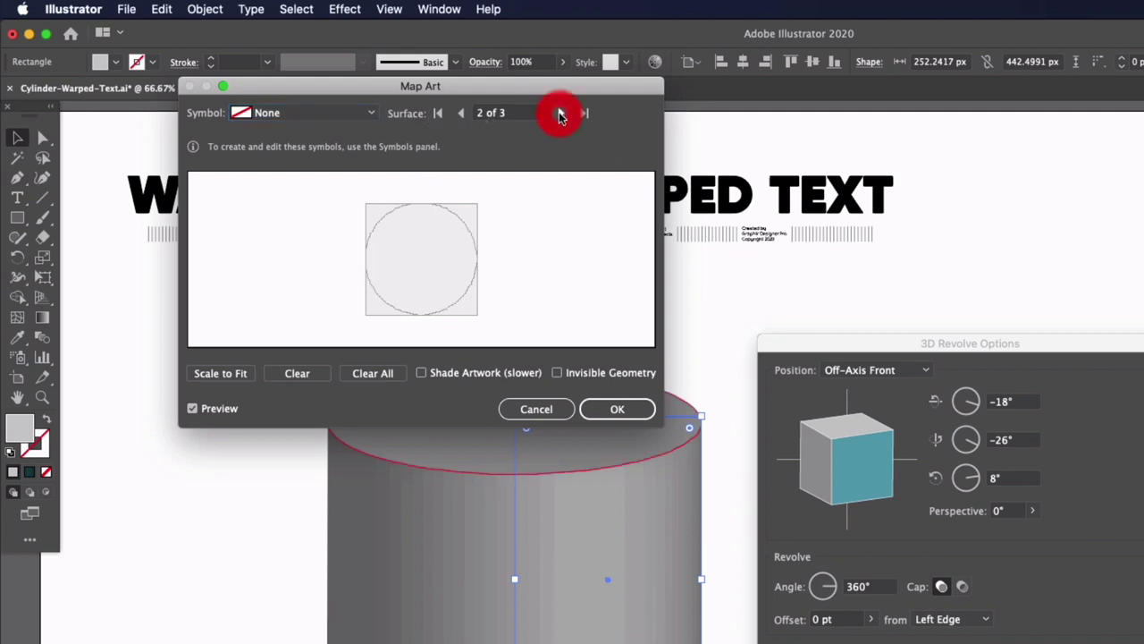
click(559, 114)
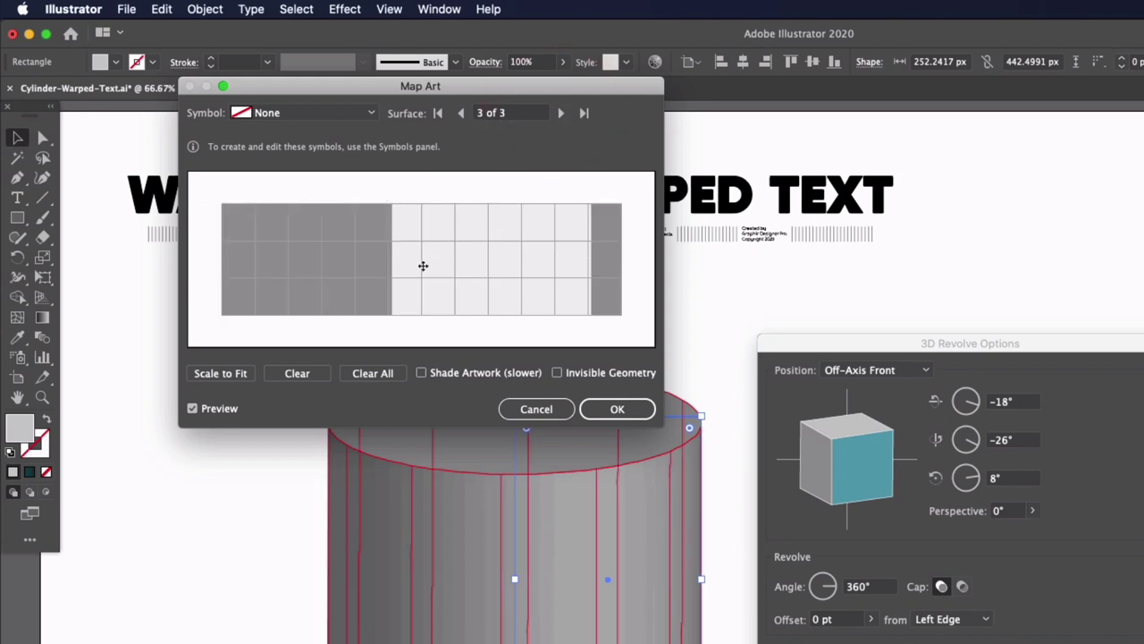
click(372, 115)
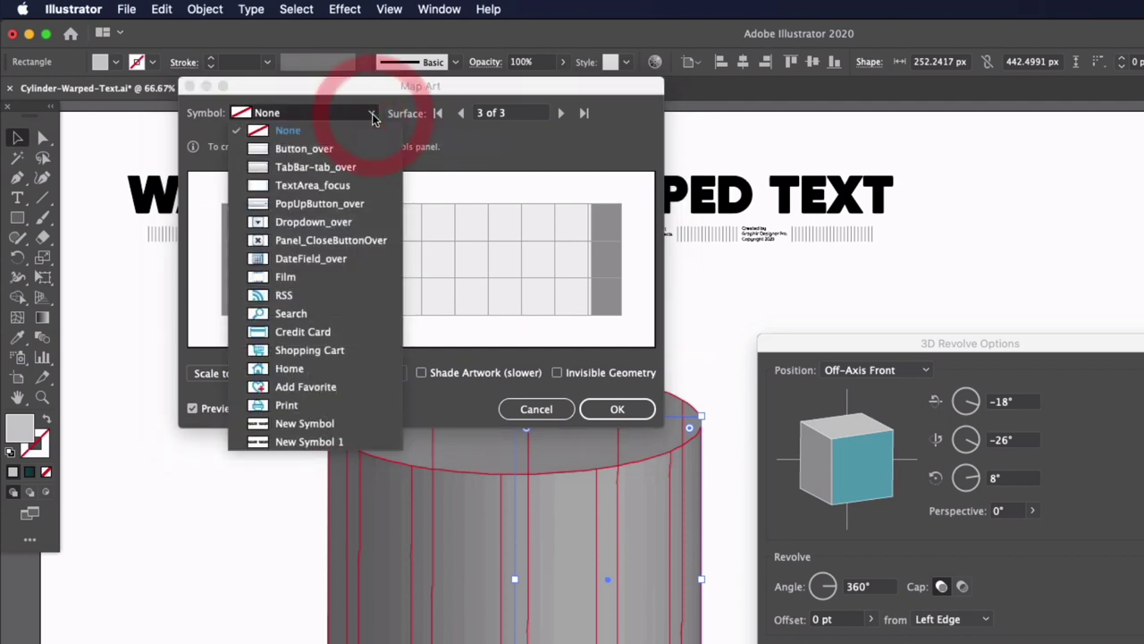
click(308, 441)
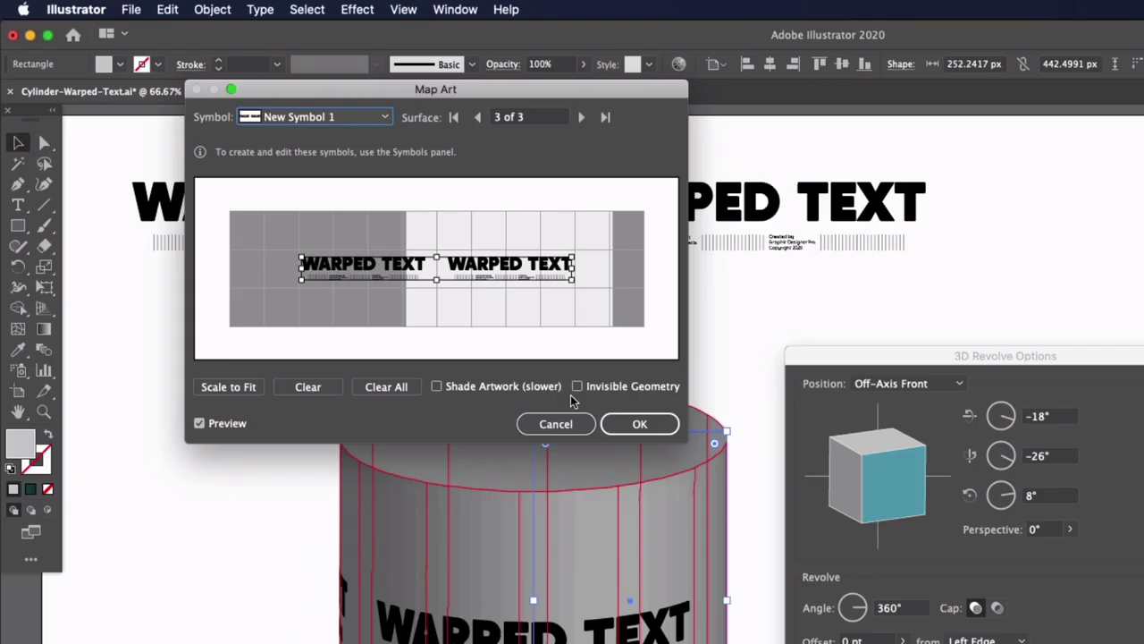
- Turn on Invisible Geometry and stretch the mapped WARPED TEXT symbol wider on both sides
click(577, 387)
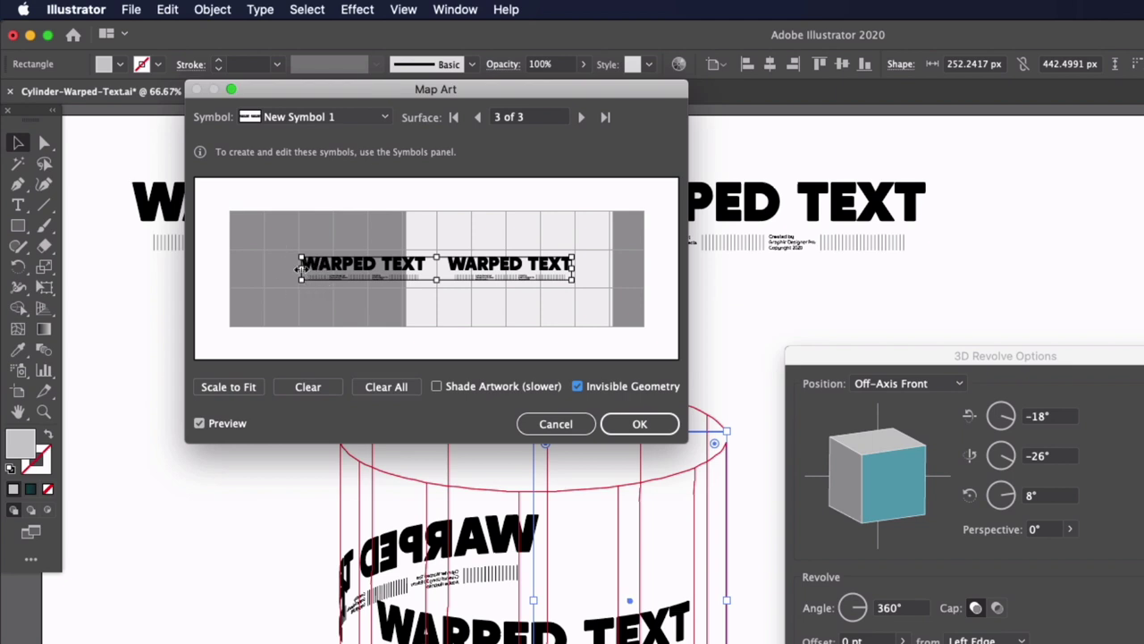
drag(301, 265, 252, 263)
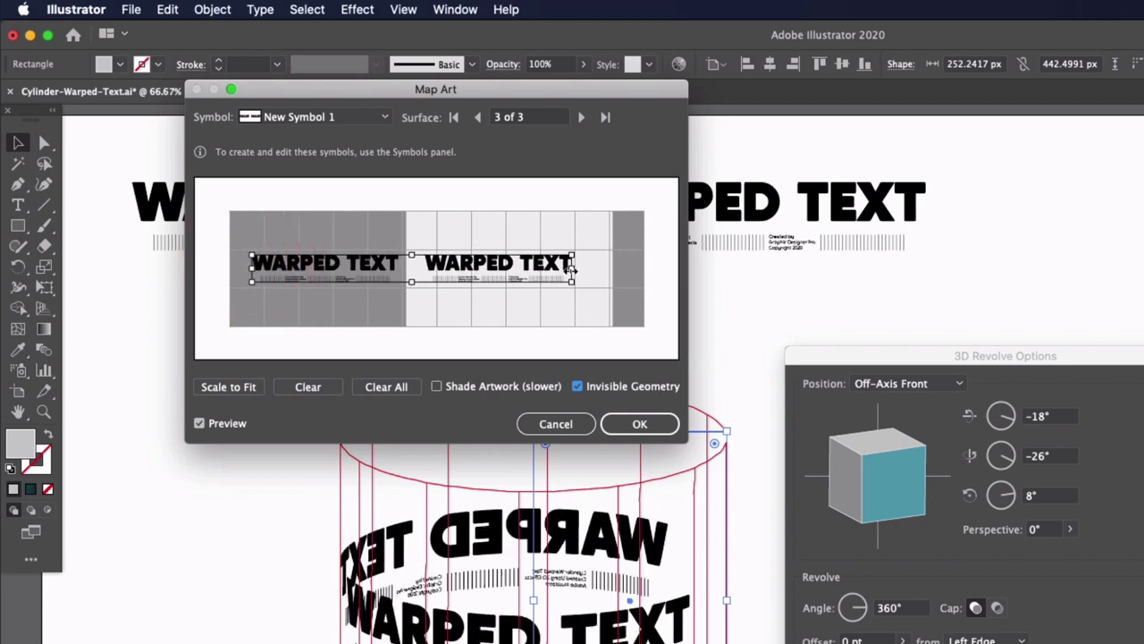
drag(572, 267, 618, 272)
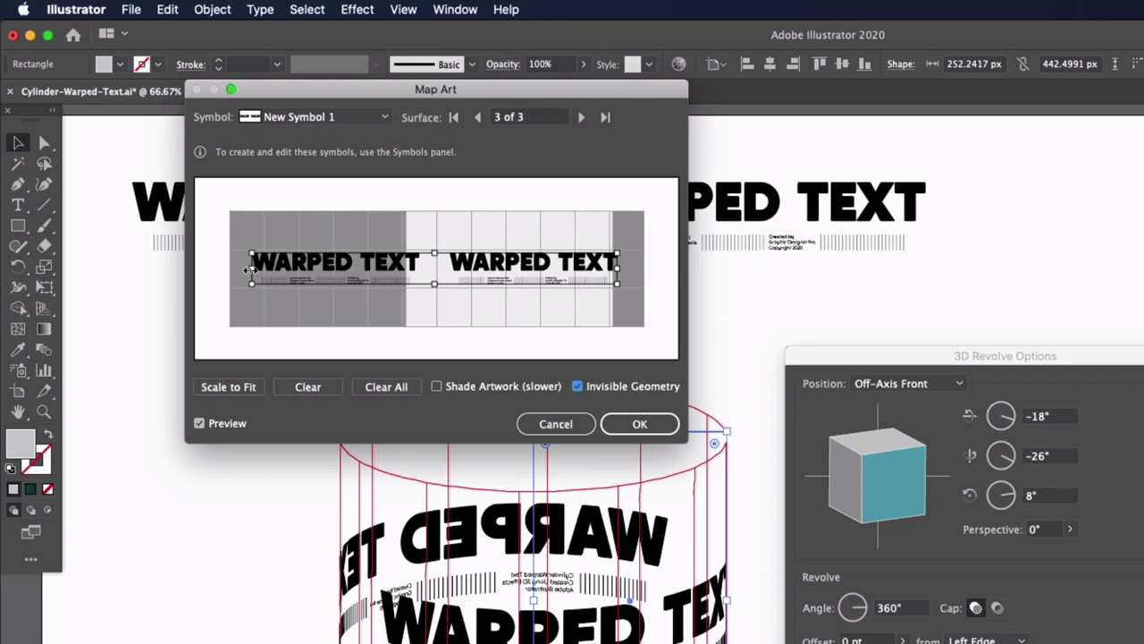
drag(250, 268, 242, 267)
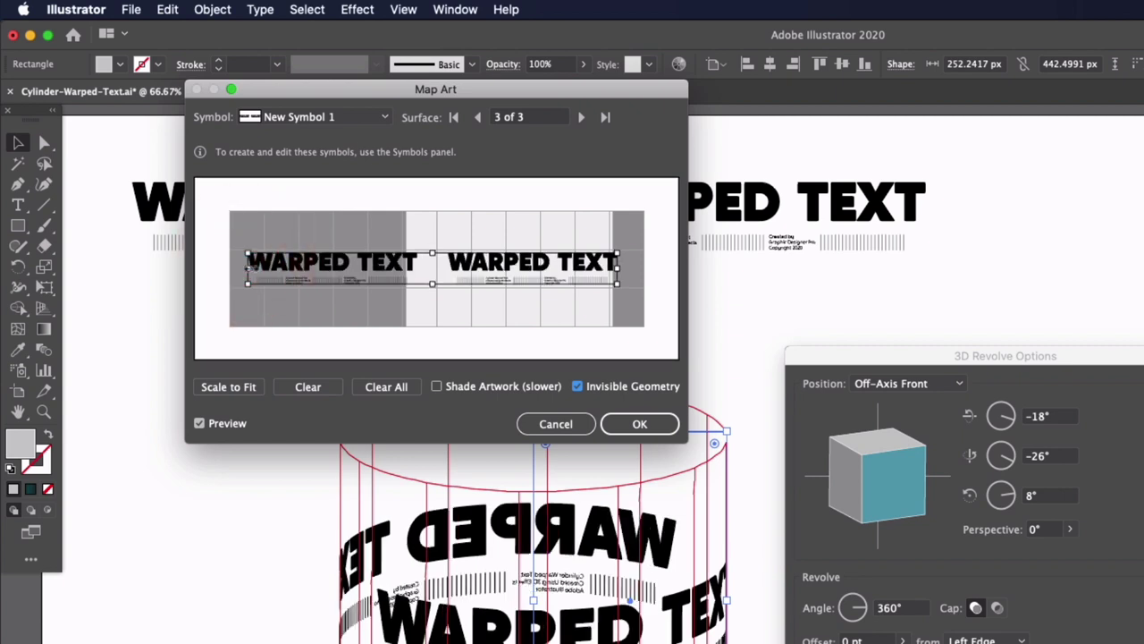
drag(616, 268, 628, 268)
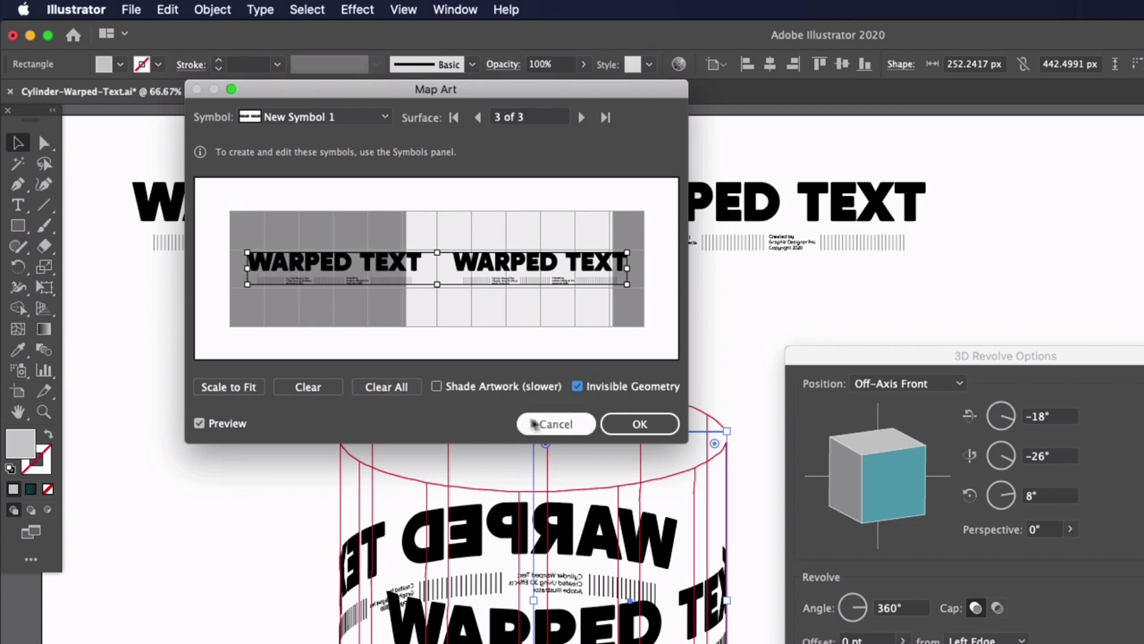
- Confirm the mapping, tilt the 3D ring to rotation −26°, −6°, 1°, and apply it
click(616, 424)
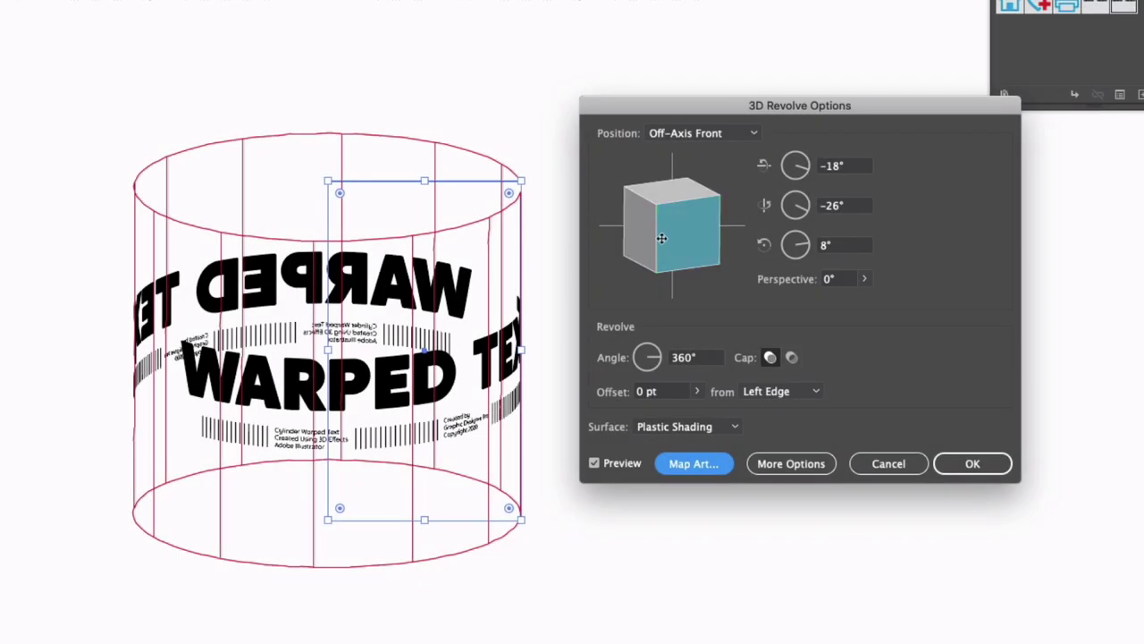
drag(657, 239, 660, 209)
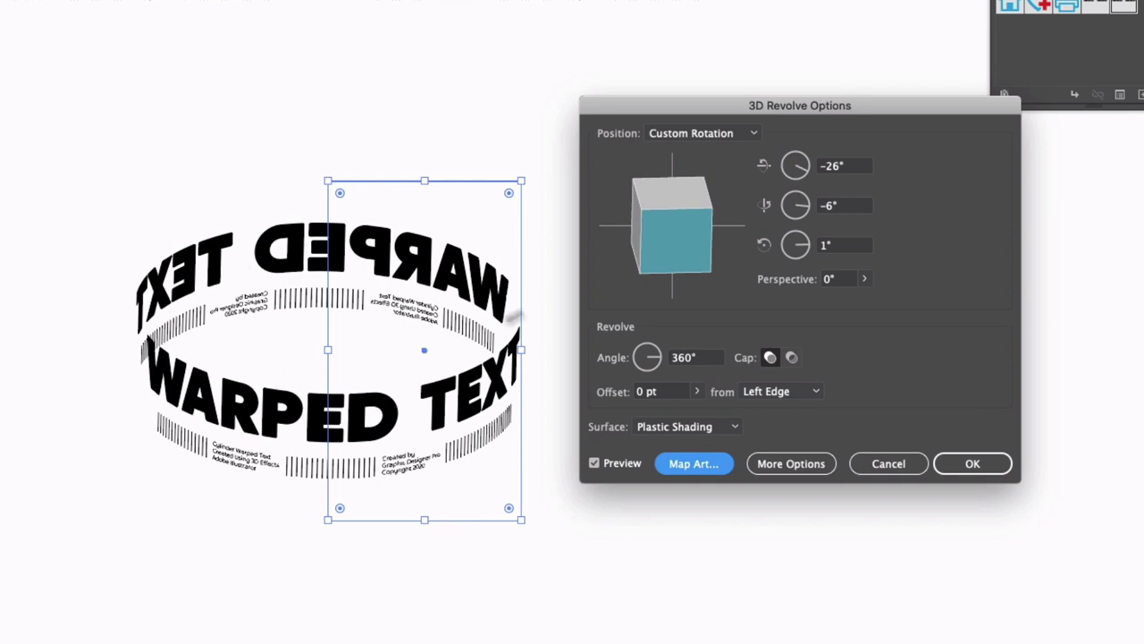
click(952, 464)
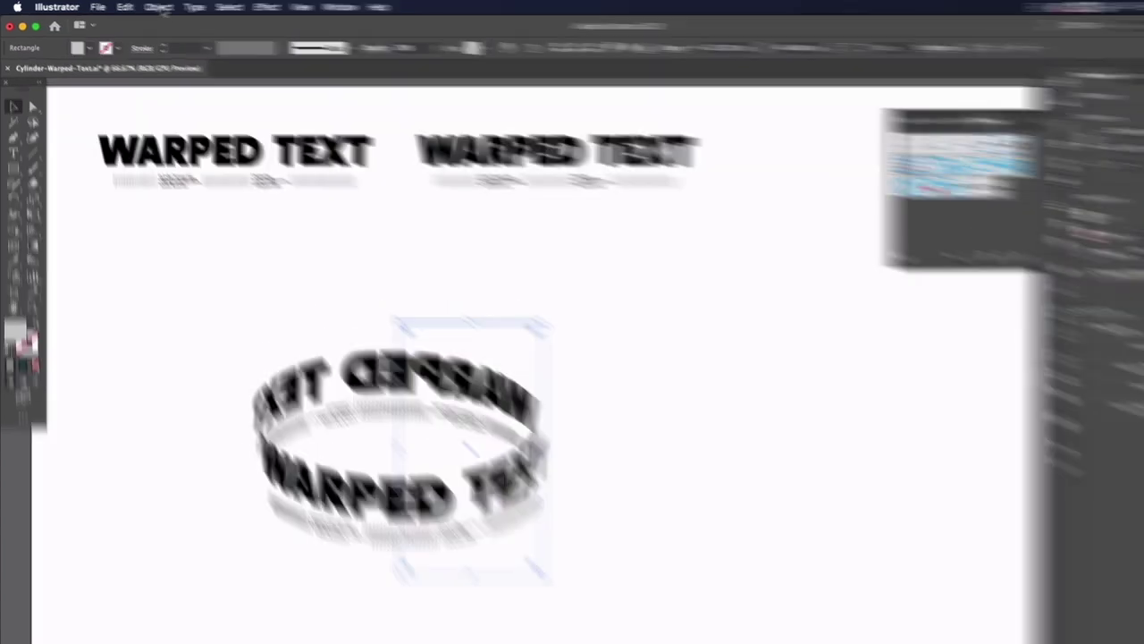
- Expand the 3D ring's appearance and release its clipping mask
click(146, 6)
click(170, 145)
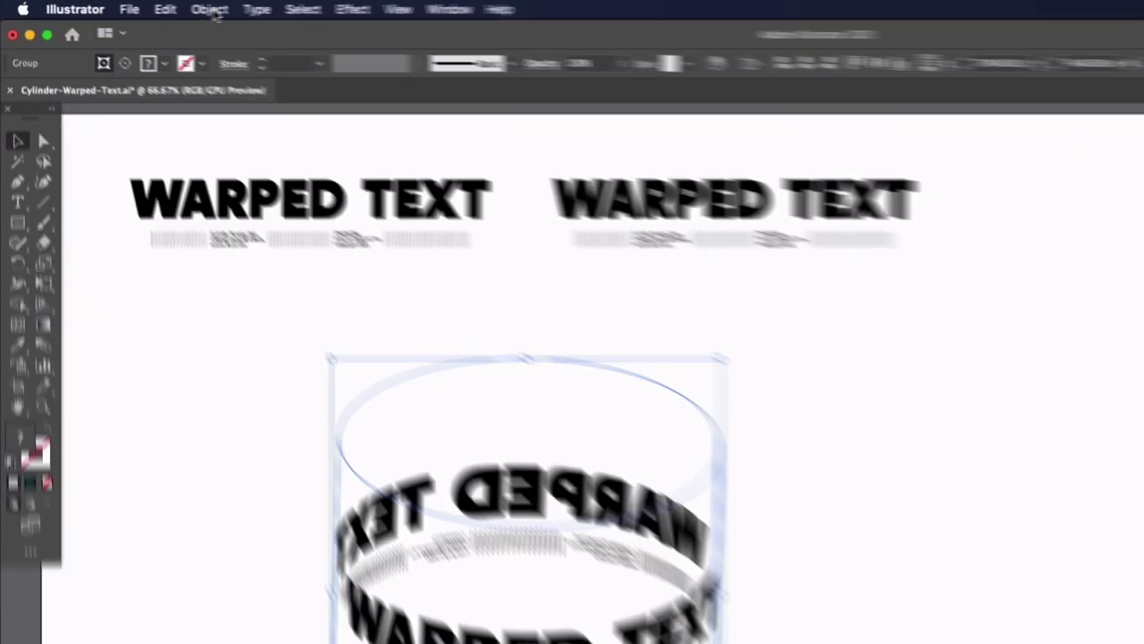
click(146, 6)
mouse_move(205, 391)
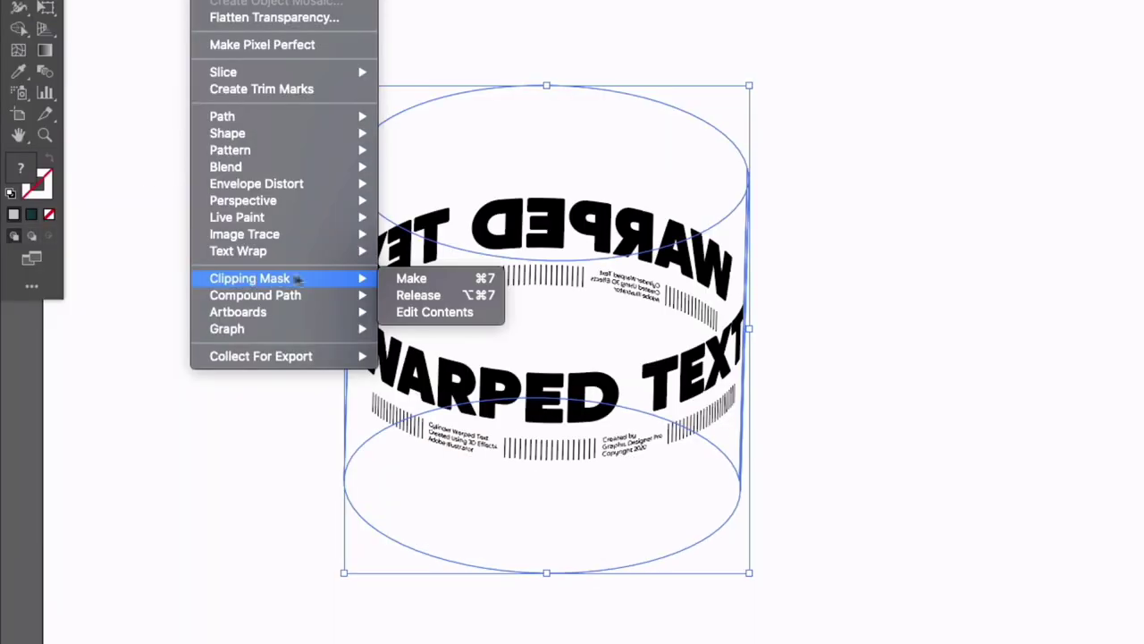
click(418, 295)
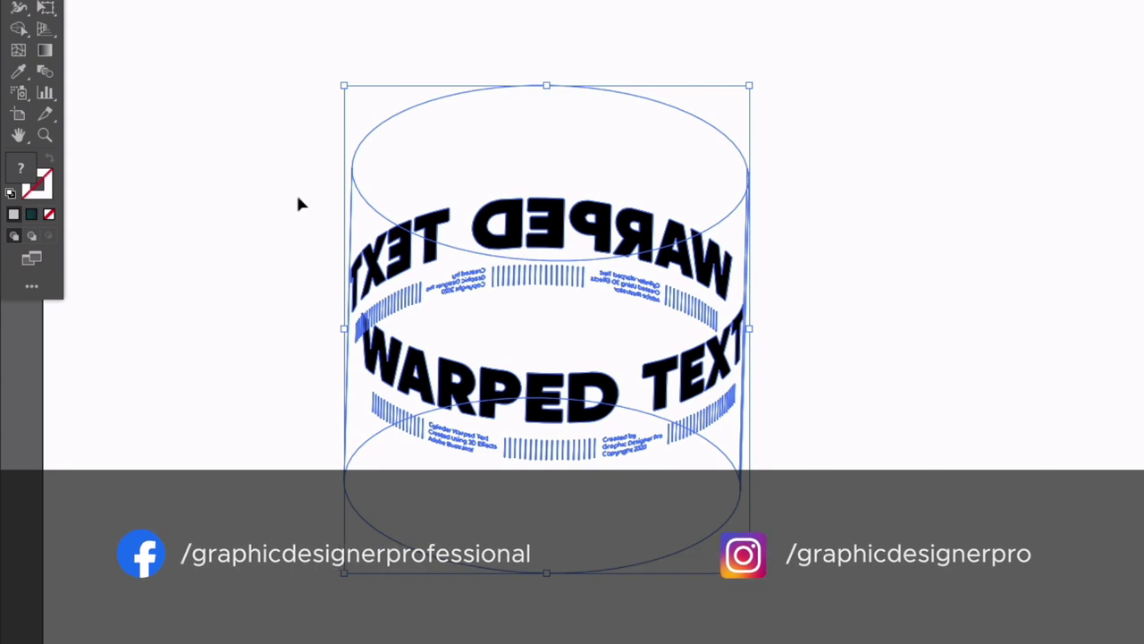
- Isolate the warped text group and ungroup its artwork
right_click(391, 250)
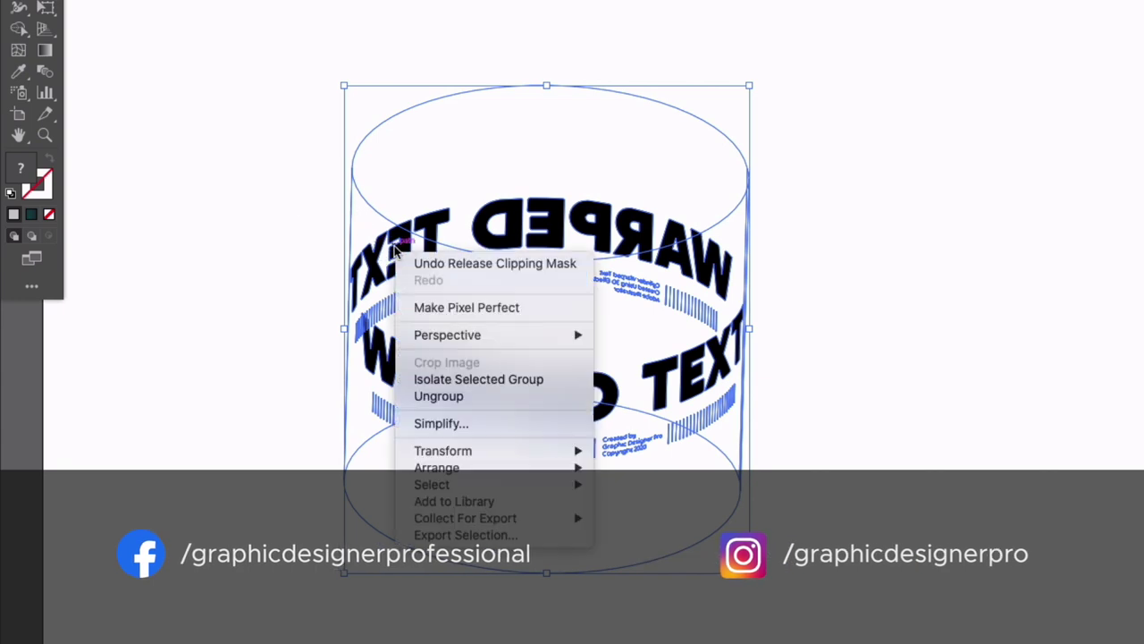
click(411, 379)
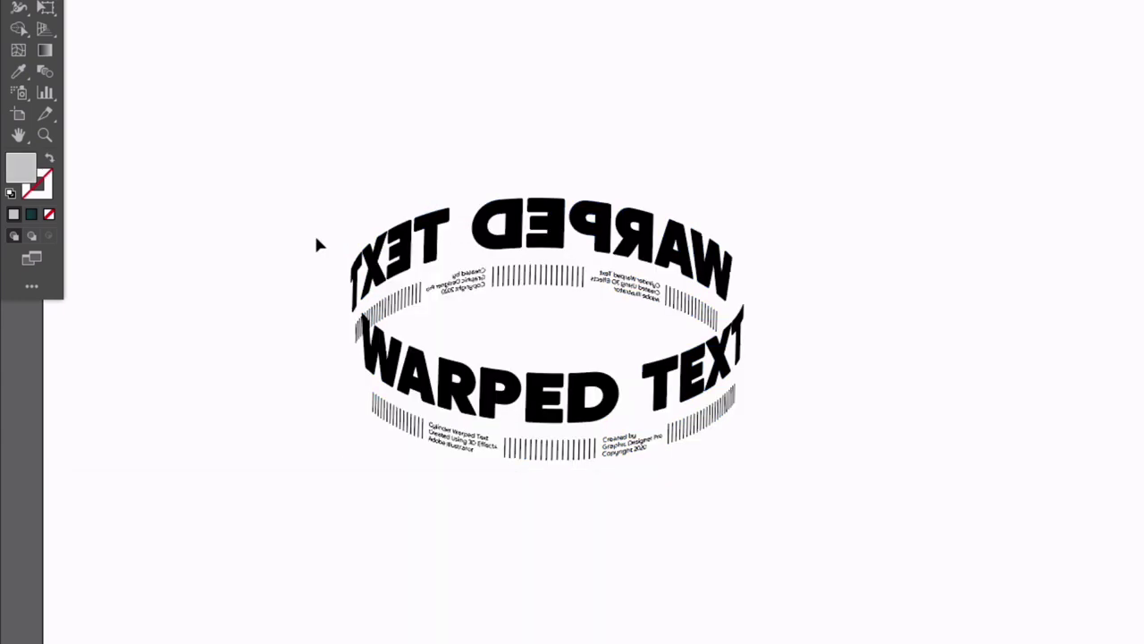
click(370, 205)
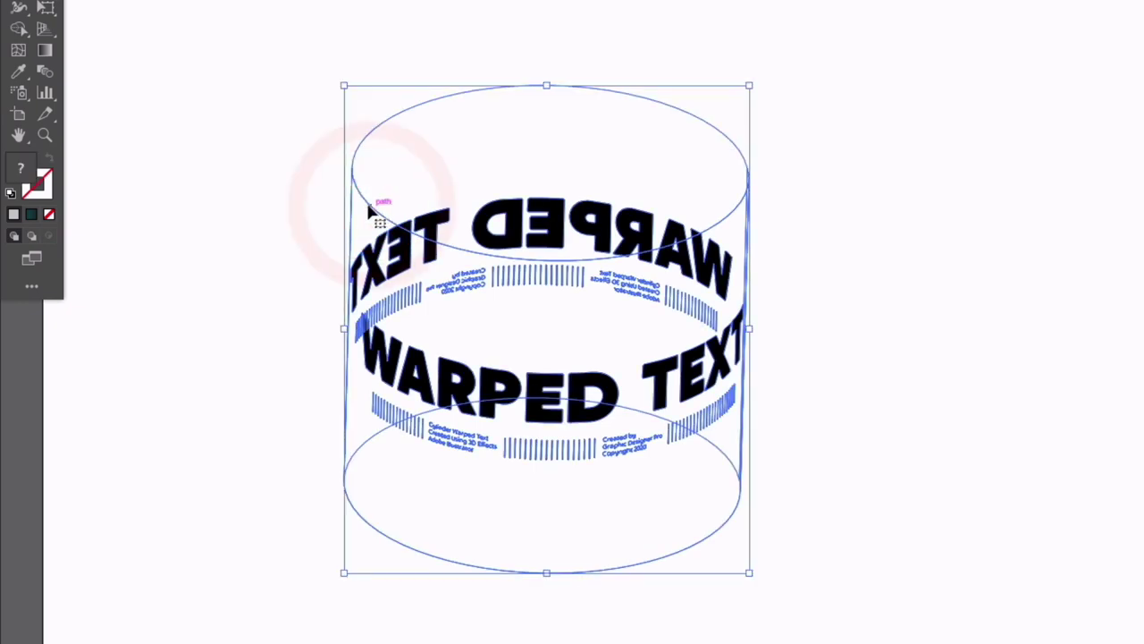
right_click(372, 288)
click(384, 419)
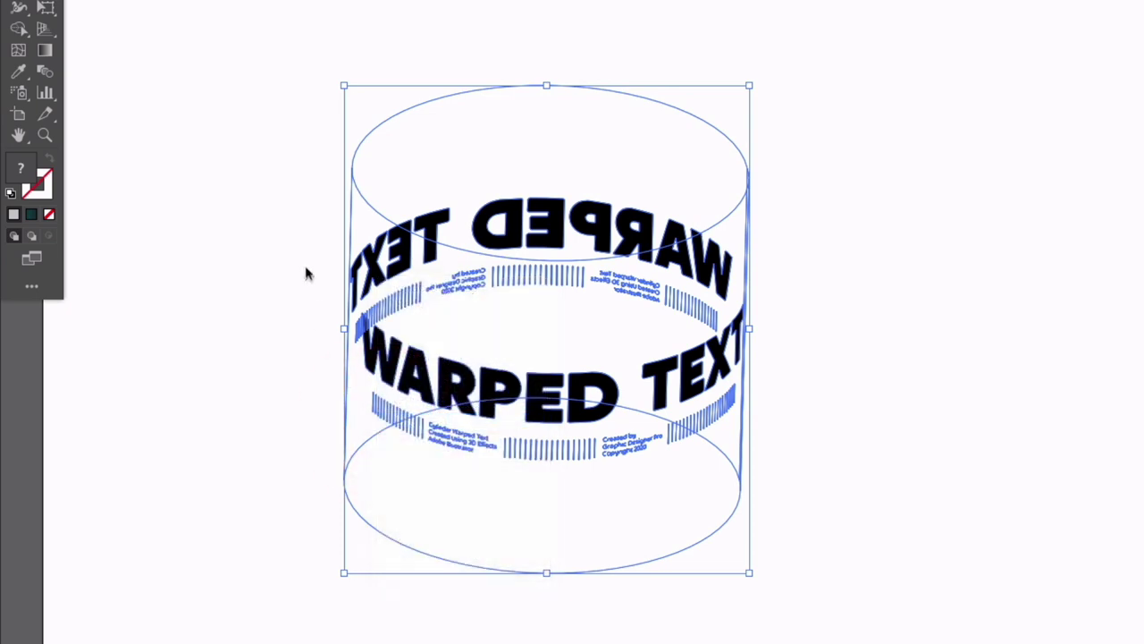
- Select the cylinder's top outline path and the upper half of the ring
click(302, 264)
click(368, 207)
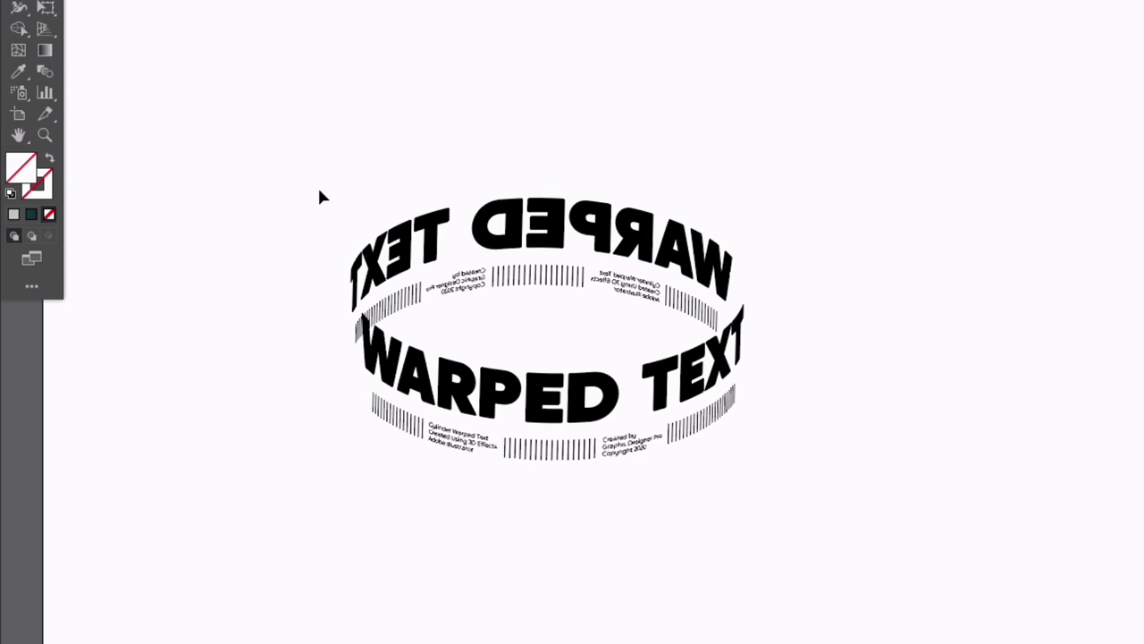
drag(319, 190, 375, 231)
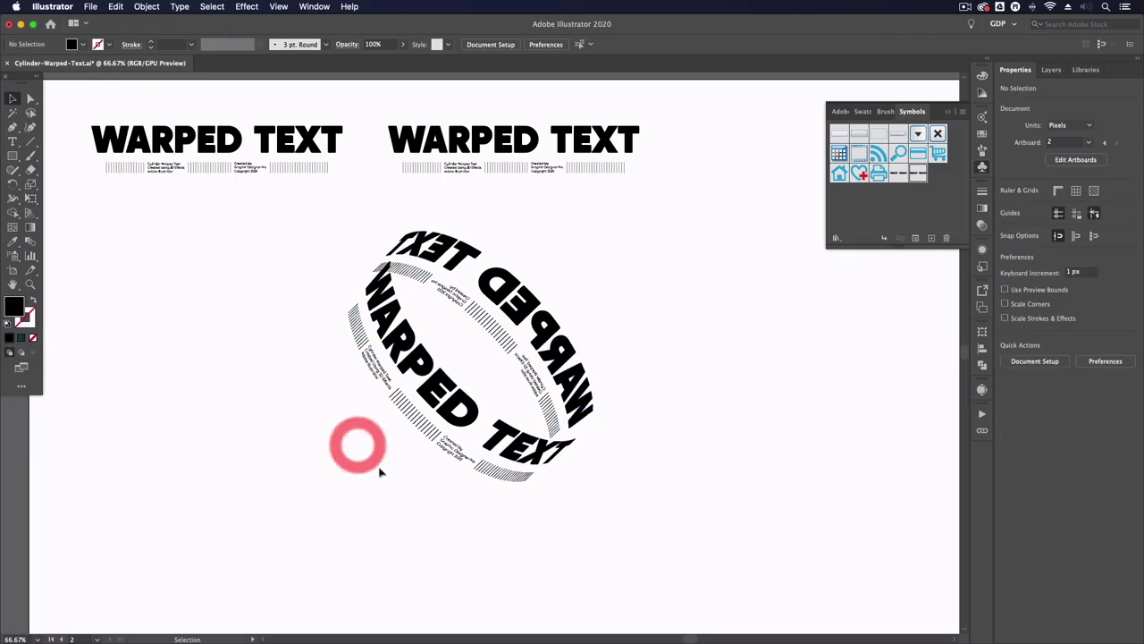
- Select the tilted WARPED TEXT ring group, then clear the selection
click(418, 375)
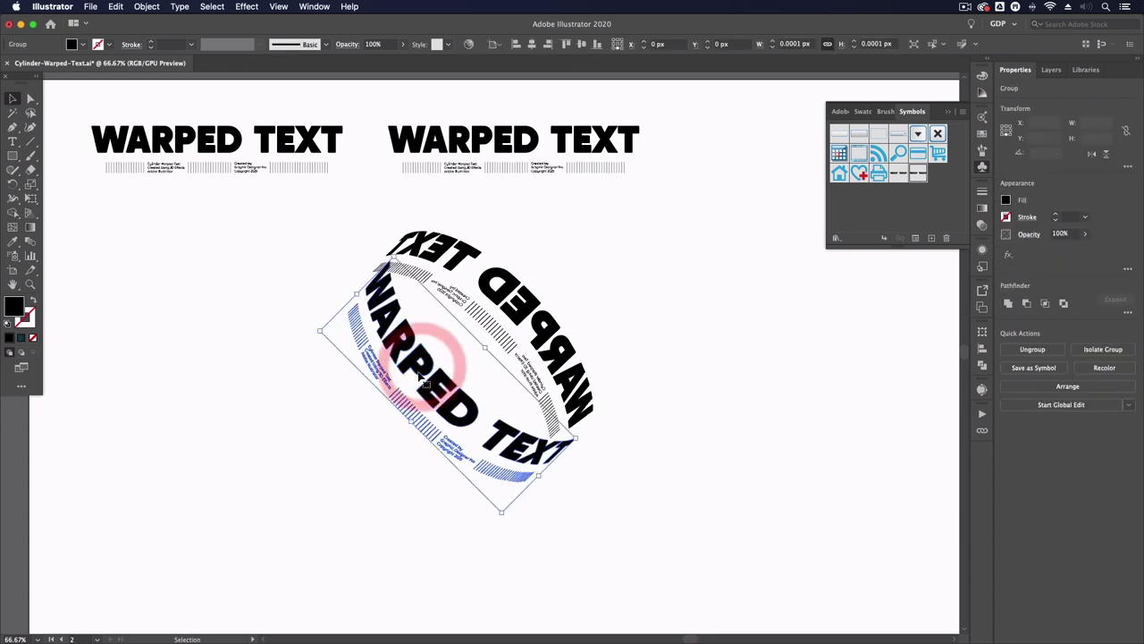
click(320, 300)
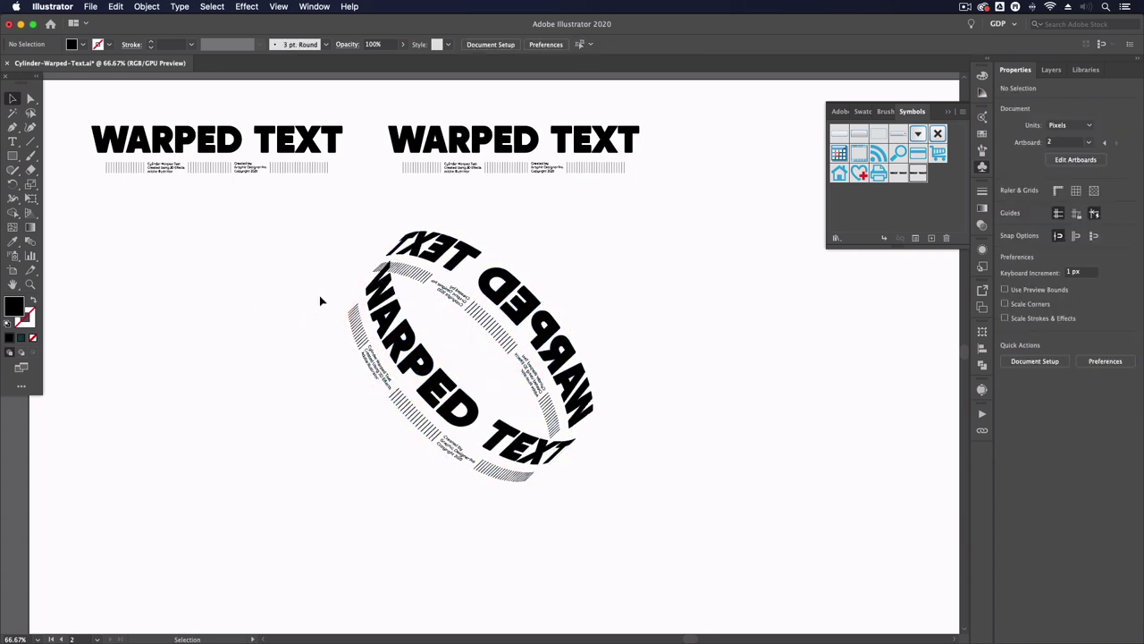